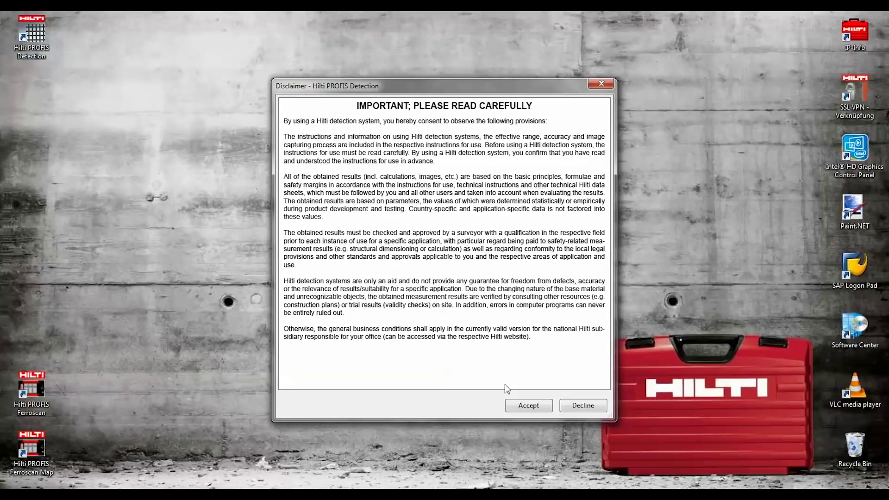
- Accept the usage disclaimer so PROFIS Detection opens to Project Management
left_click(515, 409)
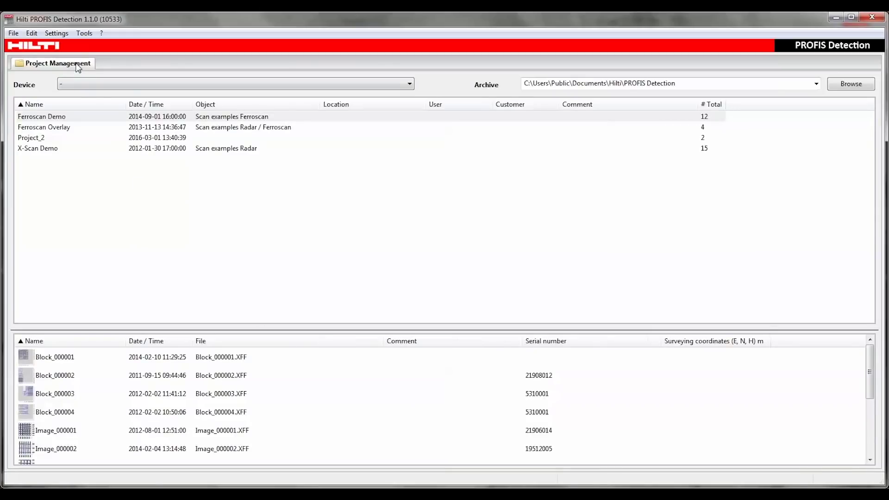
- Open the Electrical conduit-2 scan from X-Scan Demo, then go back to Project Management
left_click(58, 151)
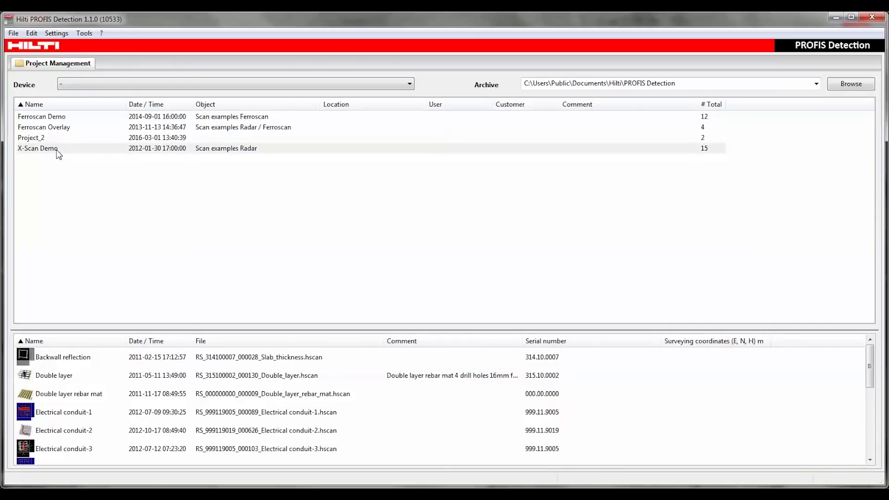
double_click(66, 431)
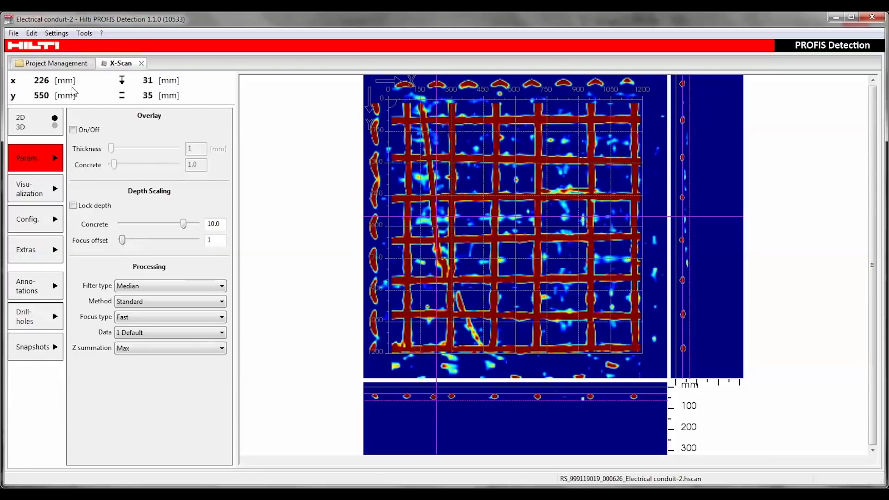
left_click(78, 64)
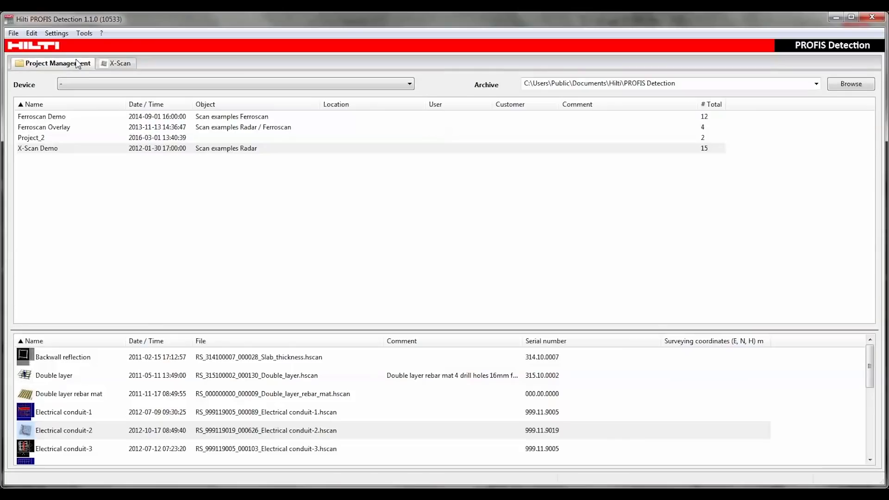
- Open Image_000002 from Ferroscan Demo in its own Ferroscan tab
left_click(74, 118)
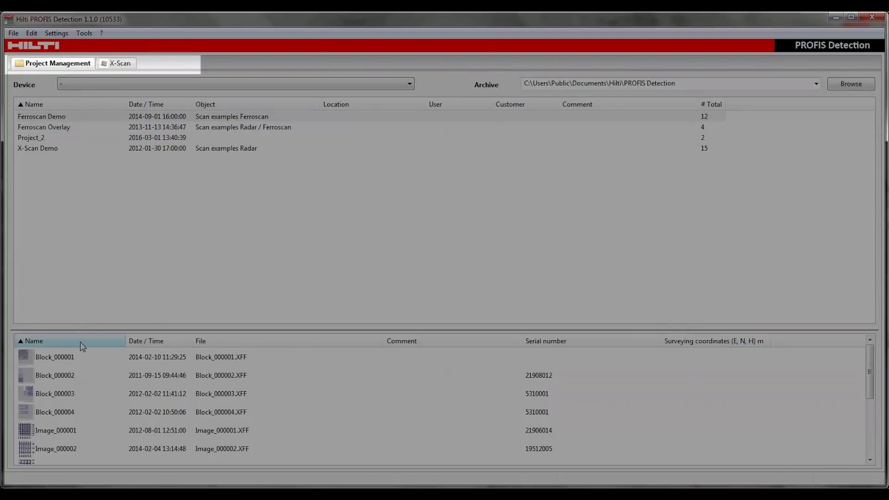
double_click(70, 454)
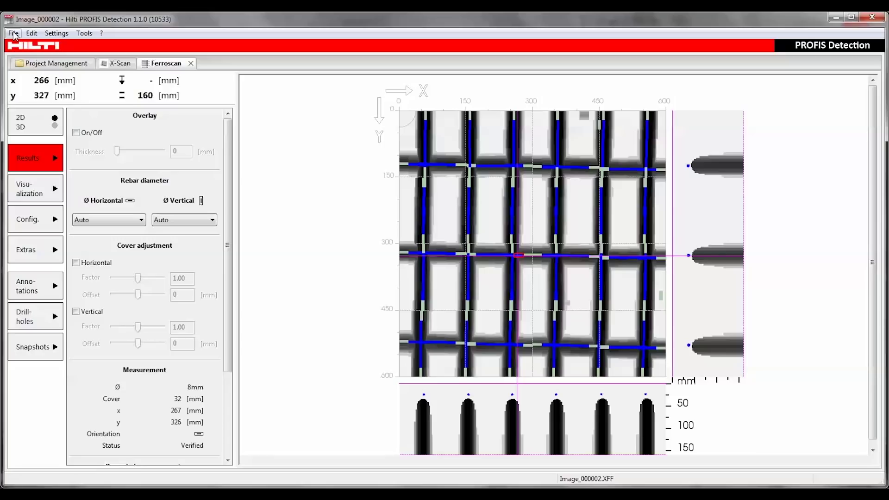
- Open Demo_block.XFF from the Ferroscan Overlay folder using File > Open Scan File
left_click(13, 34)
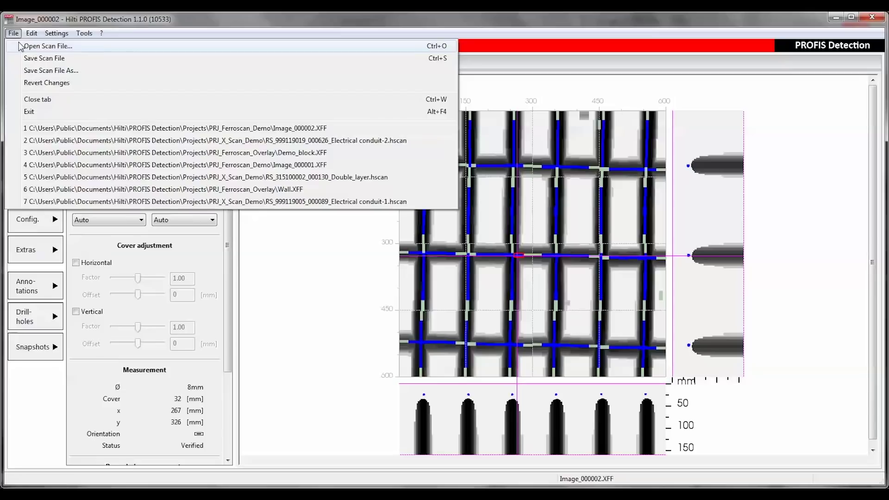
left_click(20, 46)
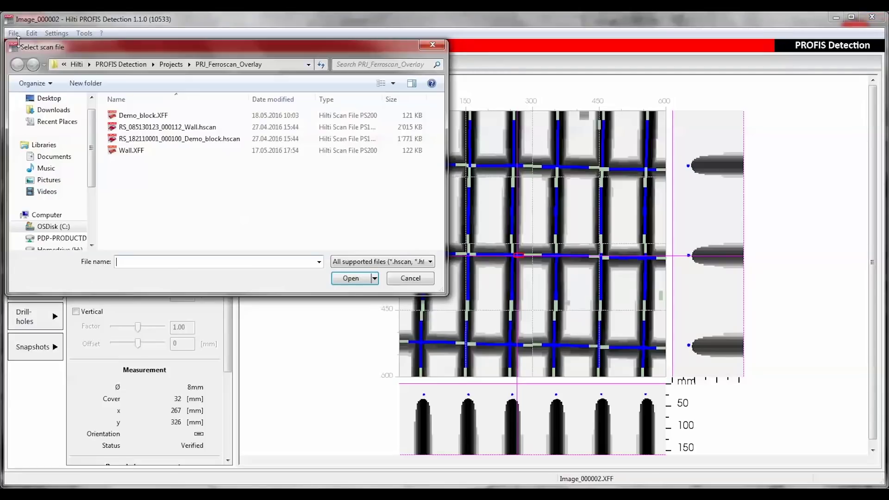
left_click(113, 116)
left_click(348, 281)
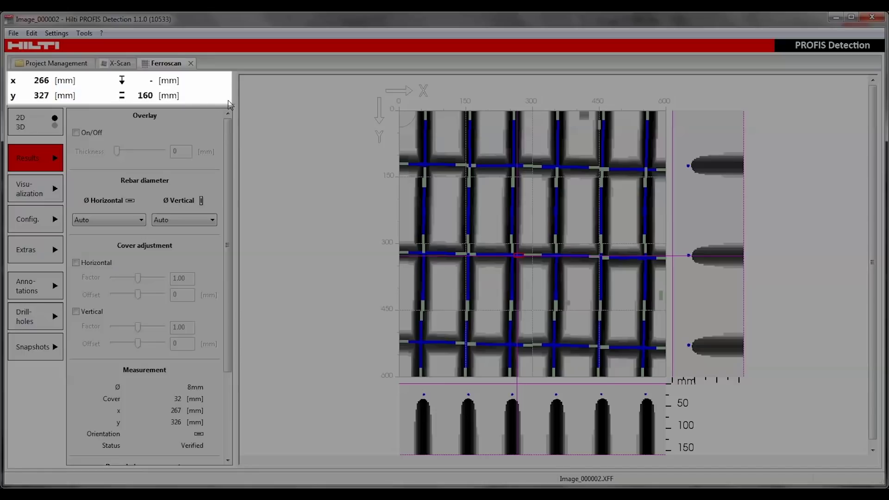
- Switch the Demo_block scan to the 3D slab view and back to 2D
left_click(55, 122)
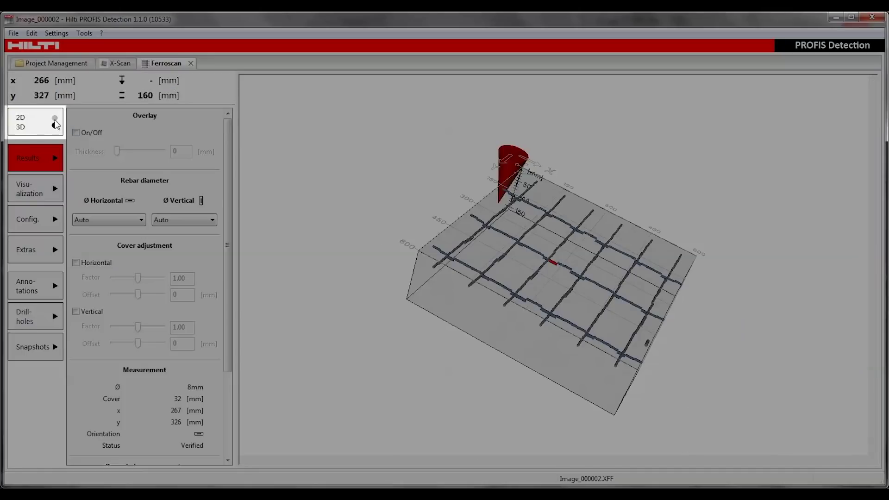
left_click(56, 120)
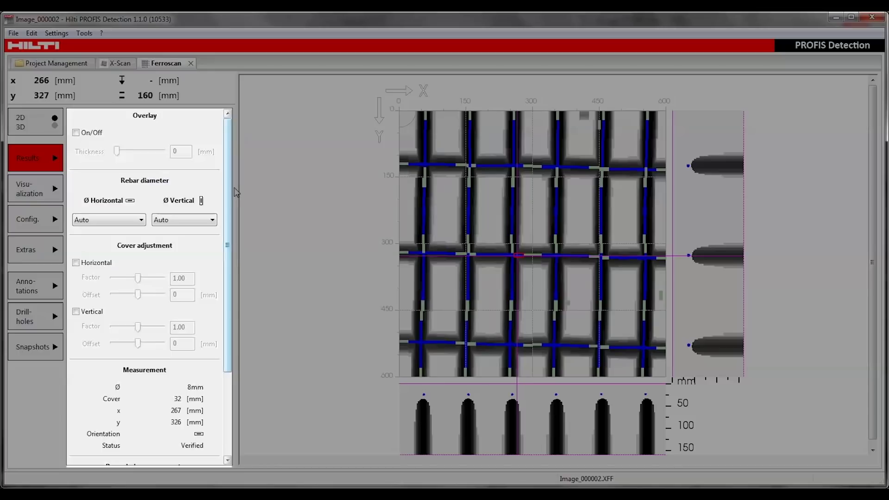
mouse_move(230, 187)
left_mouse_down()
mouse_move(228, 261)
mouse_move(218, 167)
left_mouse_up()
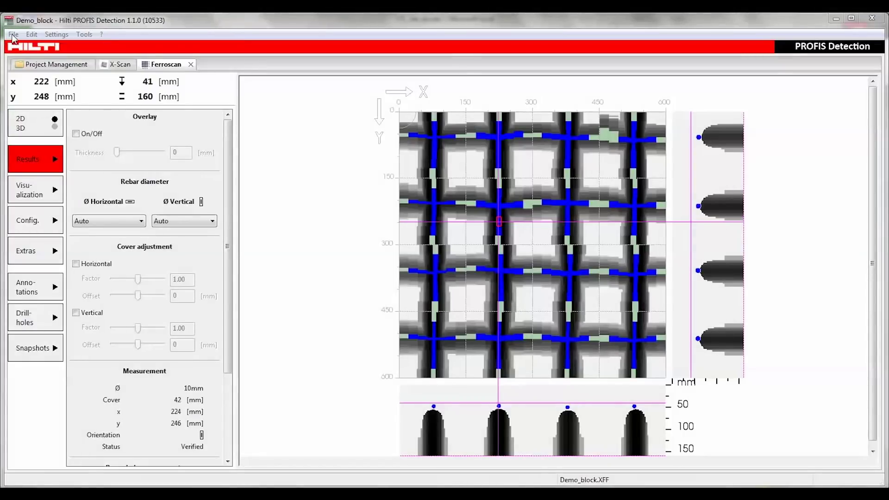
- Review the File menu's commands and recent scans, then return to Project Management
left_click(14, 34)
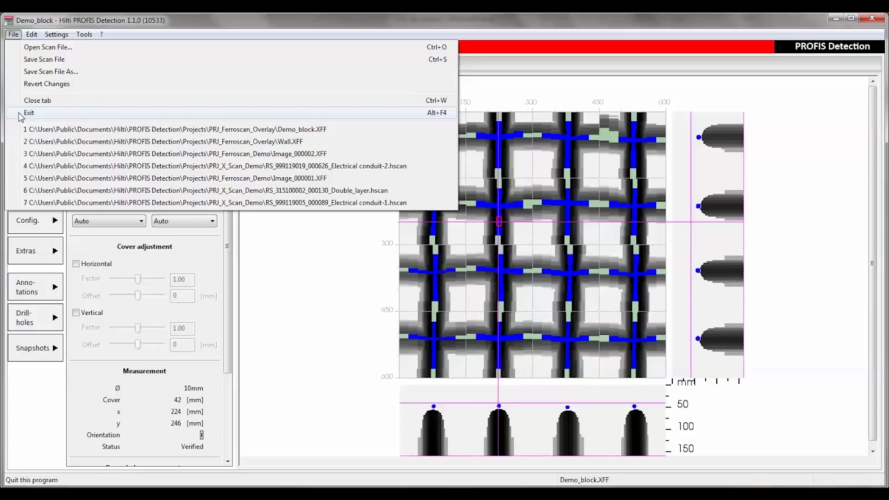
left_click(20, 117)
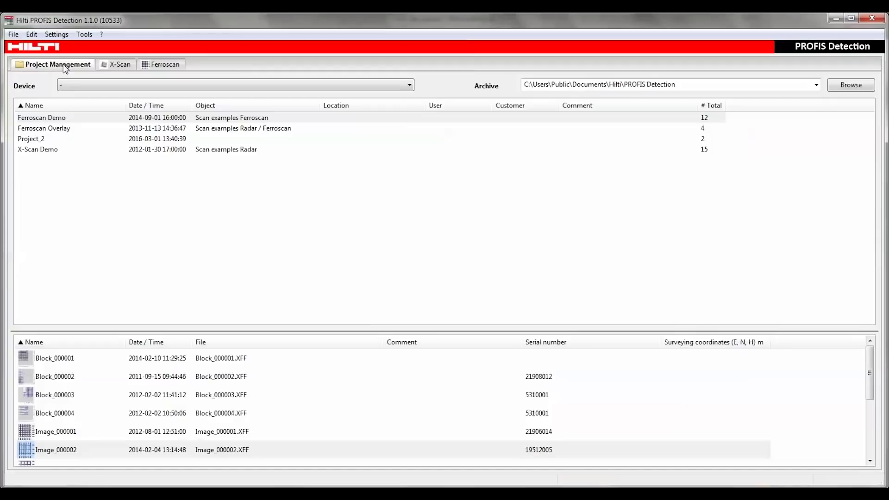
- Show the Edit menu's Cut, Copy, Paste, Delete and Select commands
left_click(33, 37)
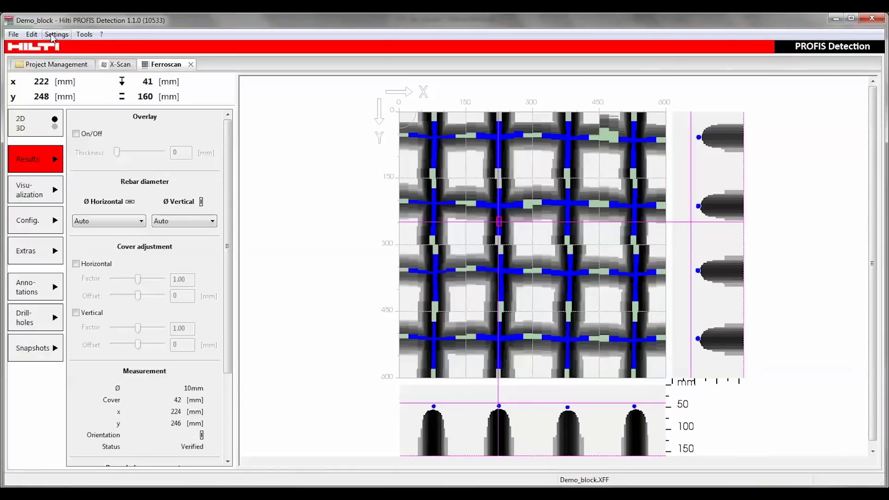
left_click(55, 35)
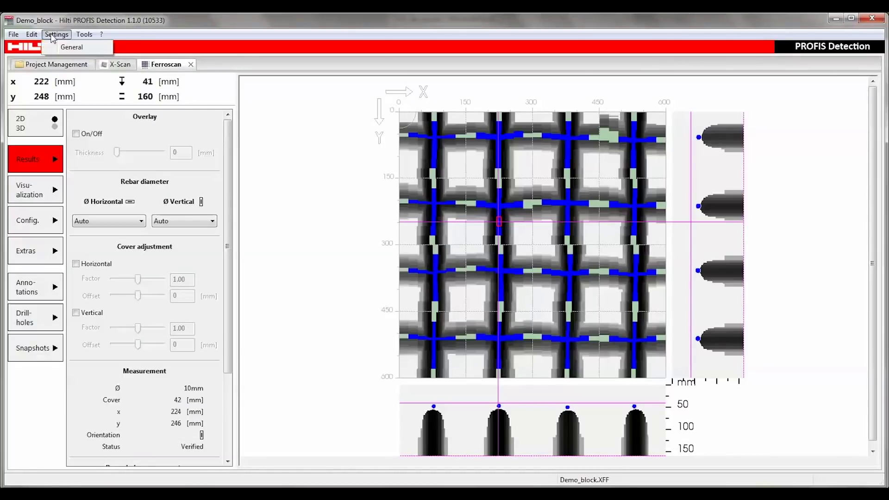
left_click(70, 48)
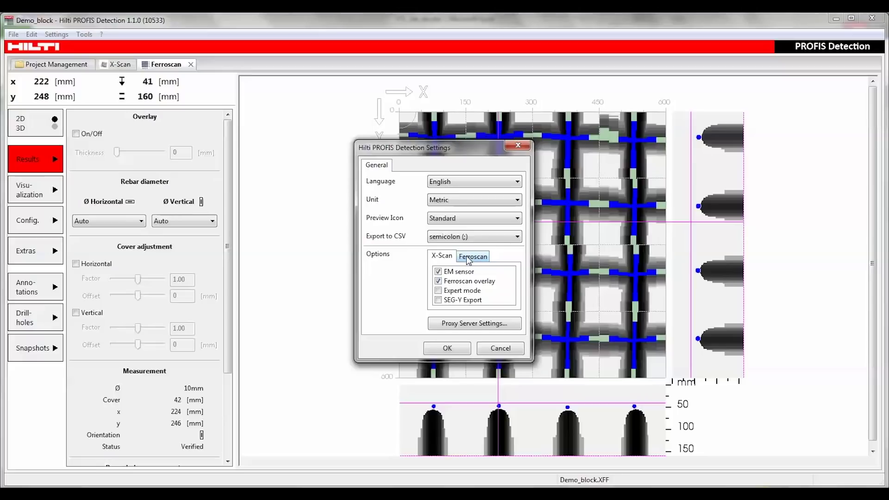
left_click(469, 260)
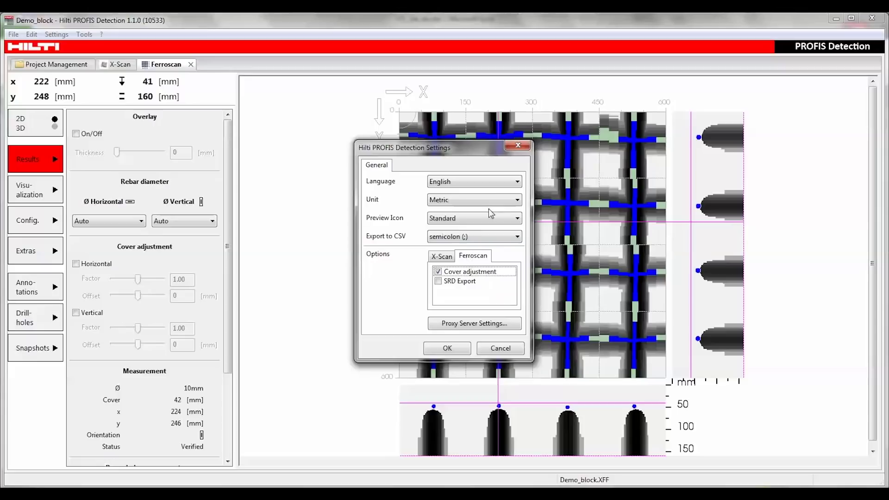
left_click(518, 146)
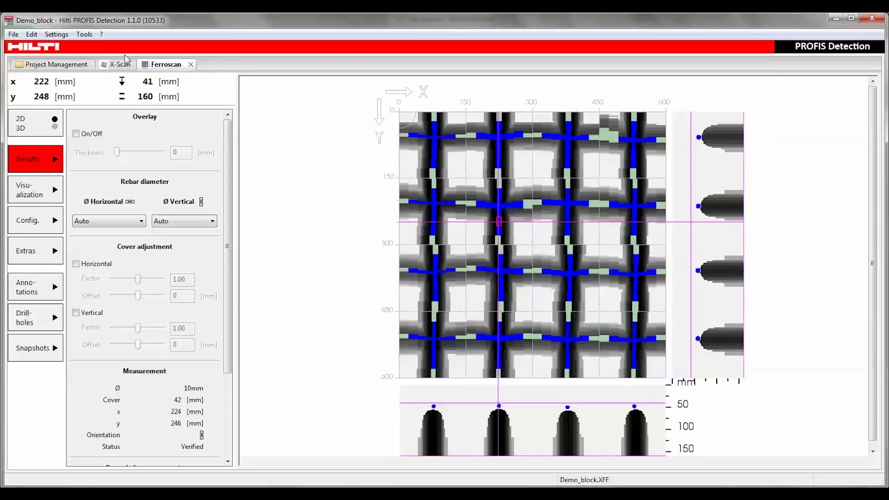
- Show the Tools menu with Ferroscan batch processing, Ferroscan Map and PSA 55 date setting
left_click(84, 34)
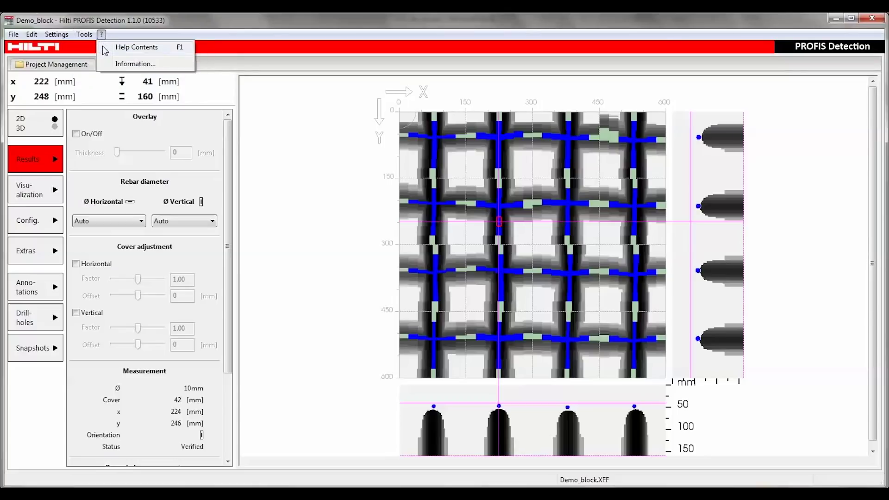
- View Help Contents and the Information window's update, copyright and disclaimer pages, then close them
left_click(137, 47)
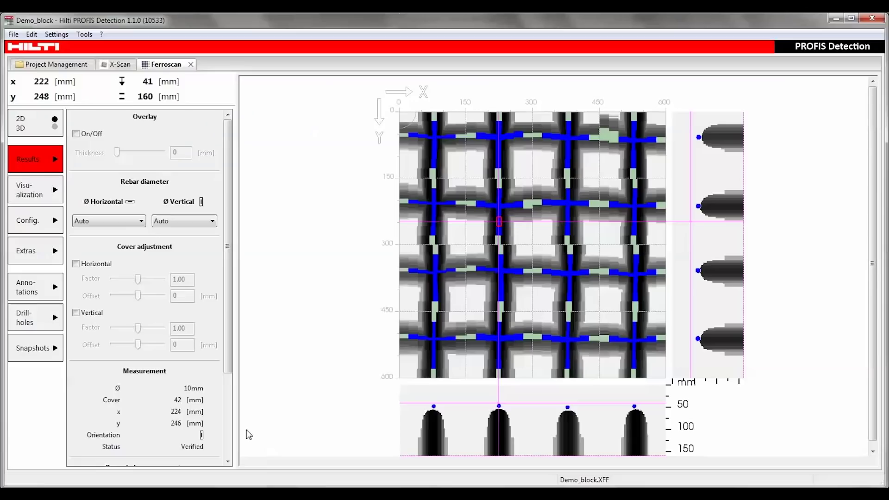
left_click(101, 35)
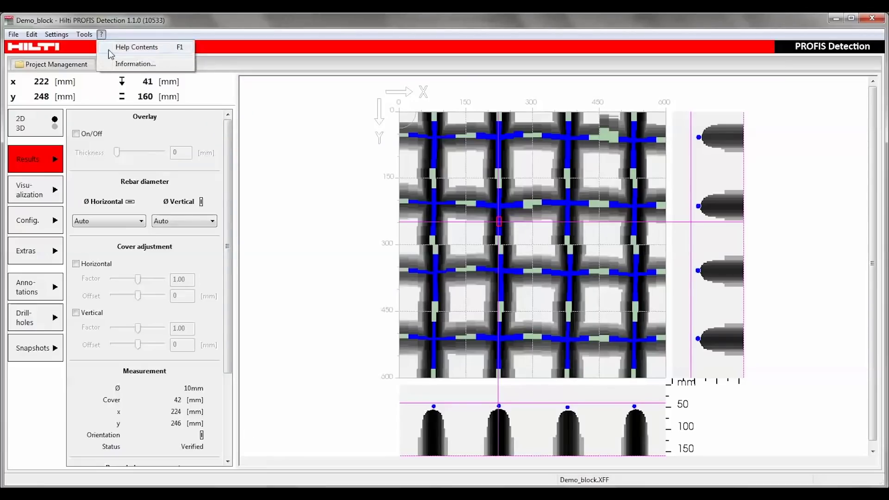
left_click(135, 63)
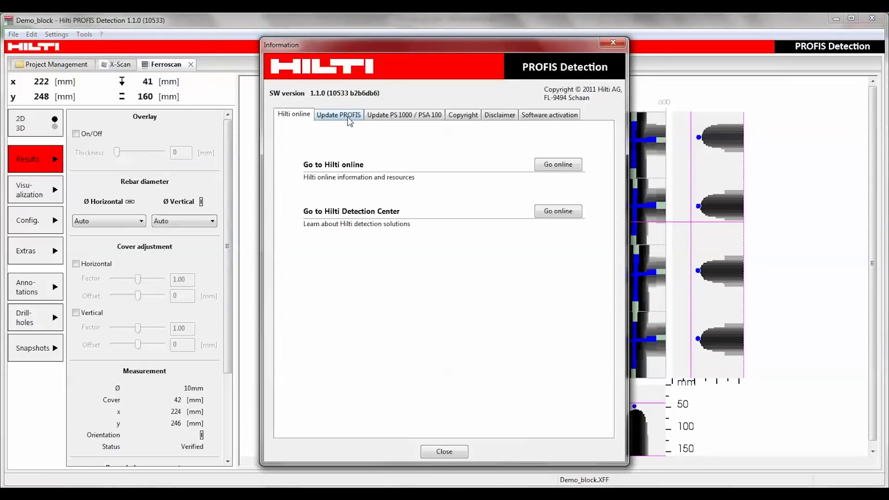
left_click(349, 121)
left_click(391, 122)
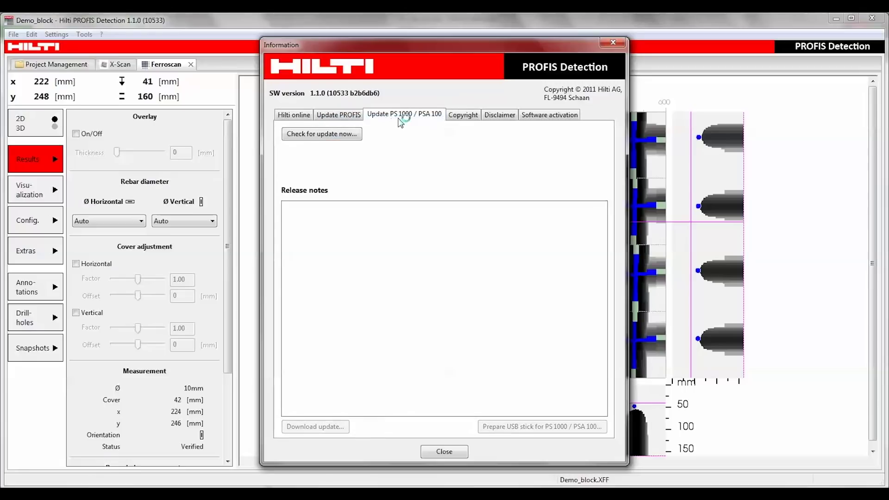
left_click(465, 118)
left_click(500, 116)
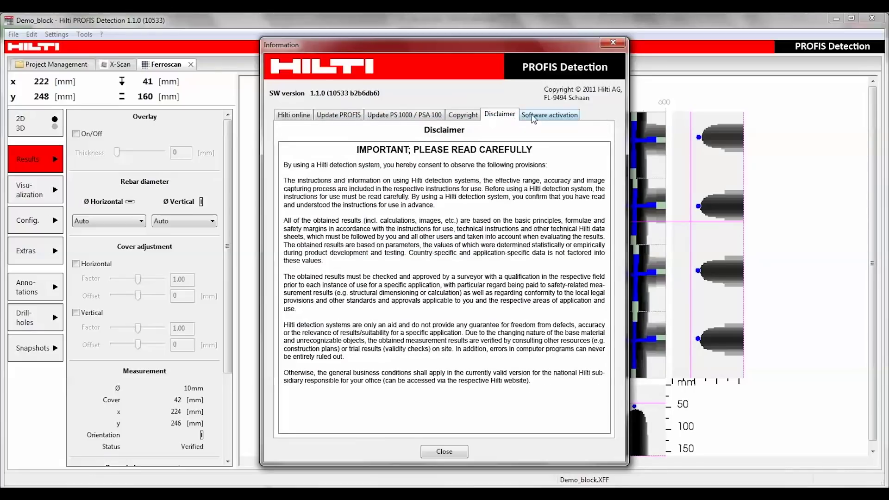
key("Escape")
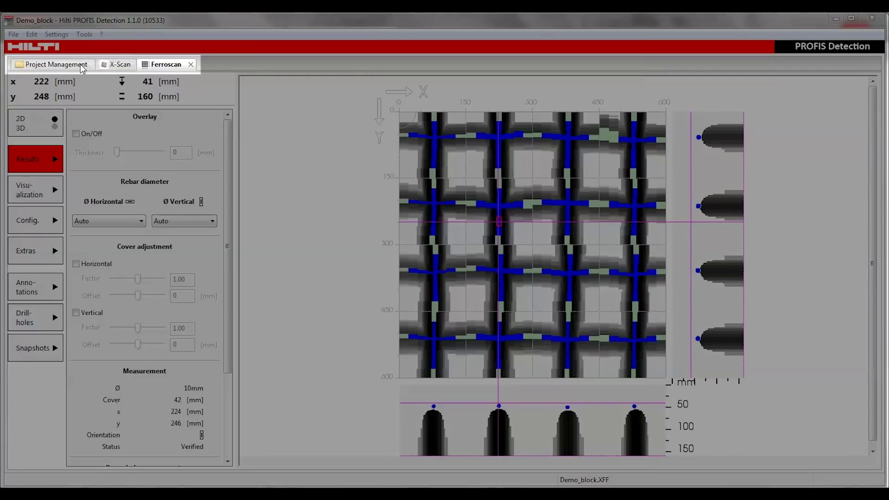
left_click(82, 68)
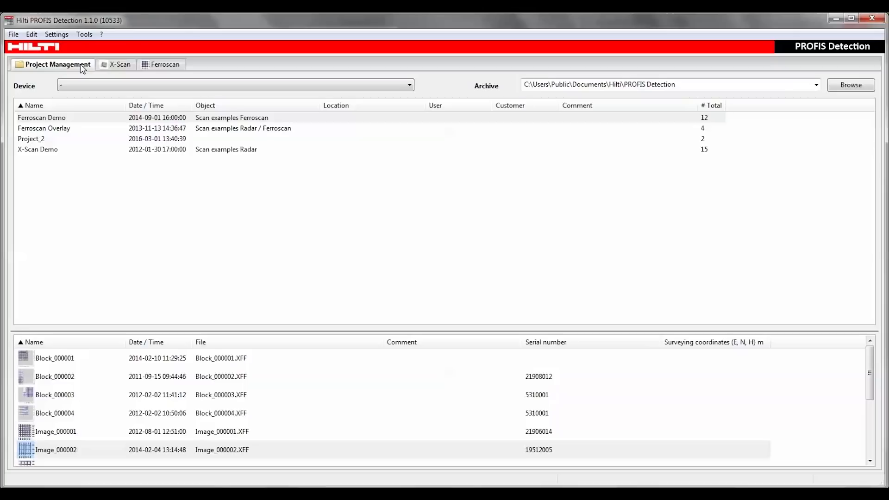
left_click(114, 64)
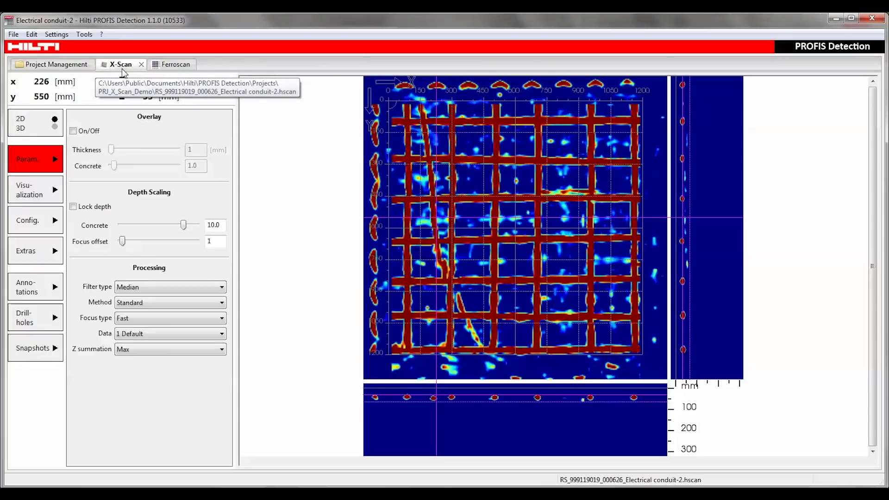
left_click(165, 64)
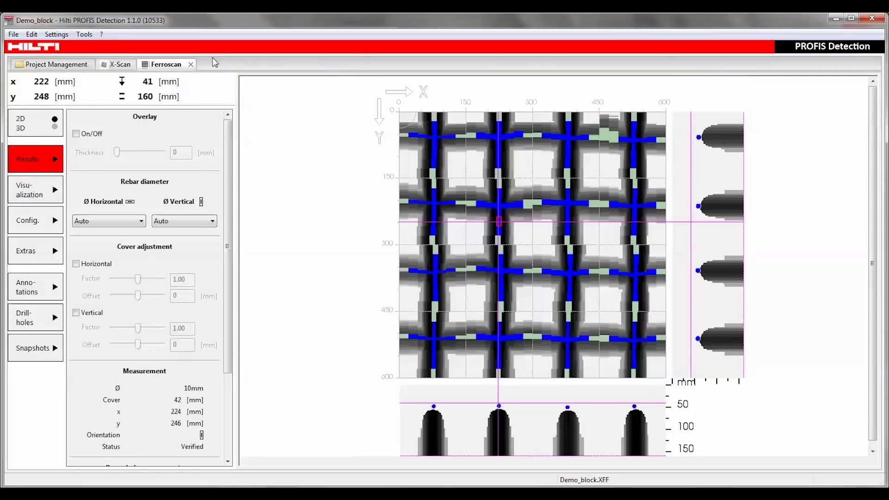